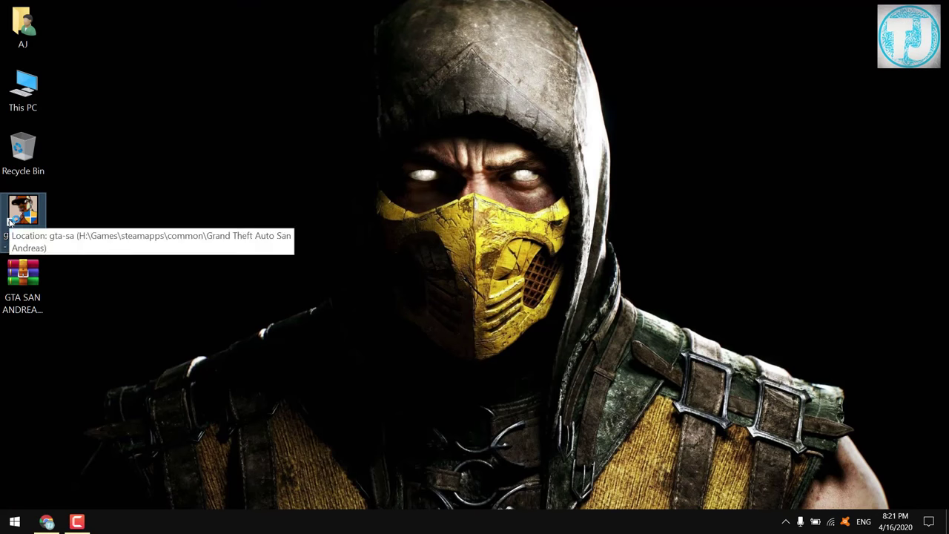
Launch gta-sa.exe from the desktop shortcut and get the missing 800x600x32 video-mode error
double_click(8, 221)
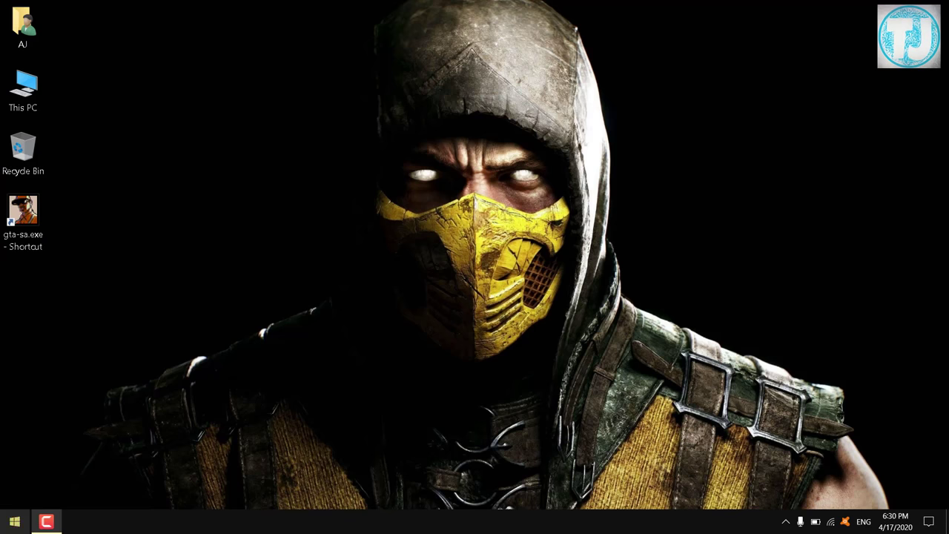
Search Microsoft Store for 'intel grap' and open the Intel Graphics Command Center page
left_click(14, 521)
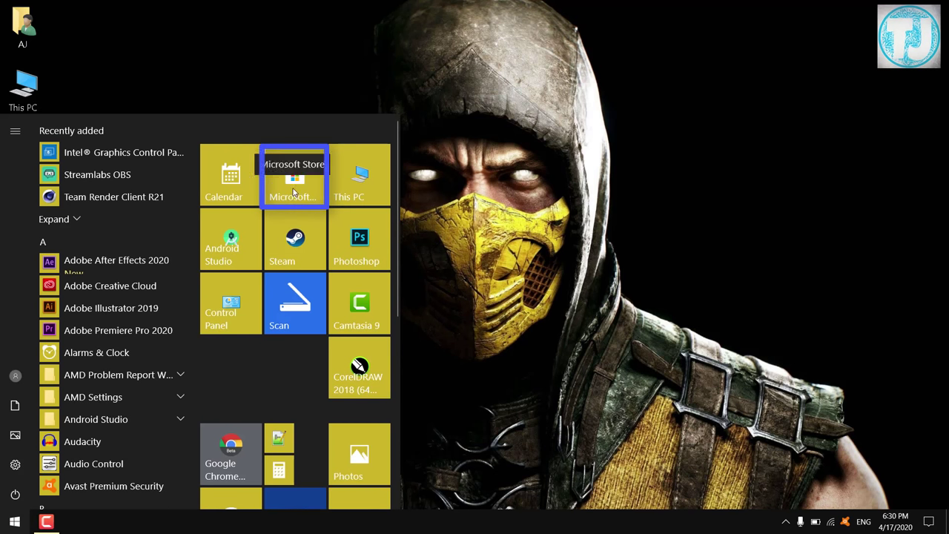
left_click(293, 193)
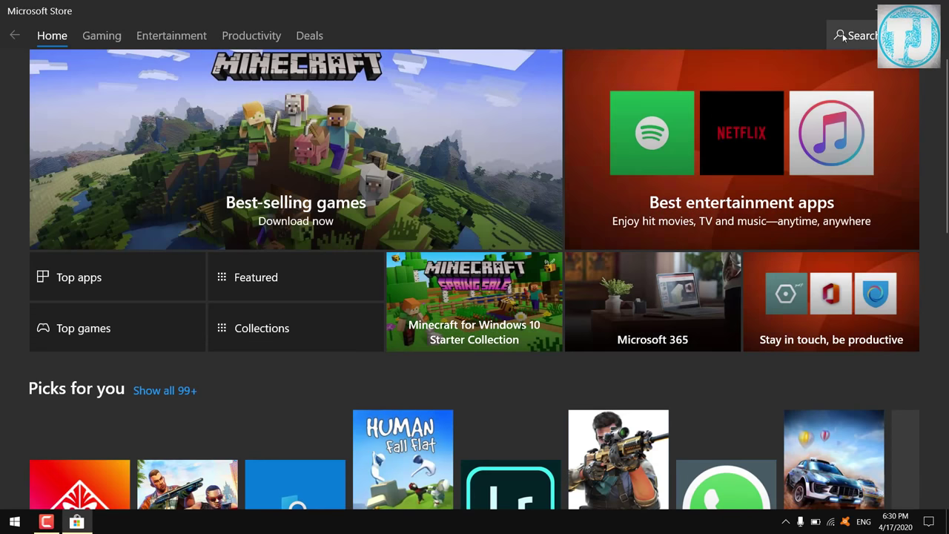
left_click(841, 37)
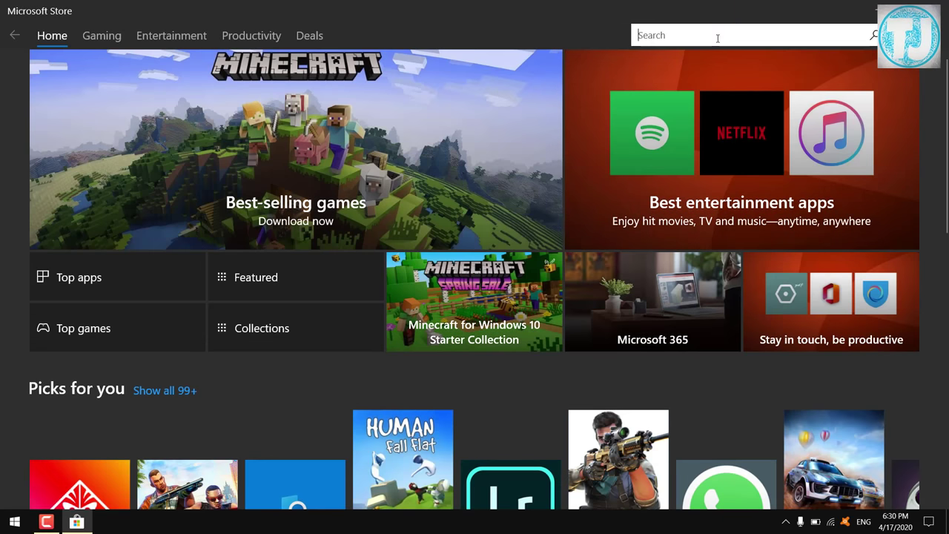
type("intel grap")
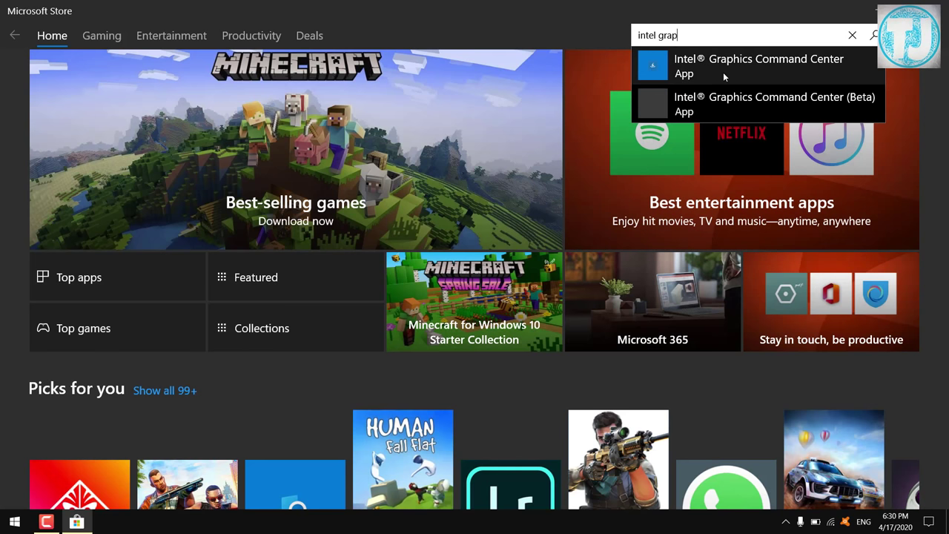
left_click(774, 62)
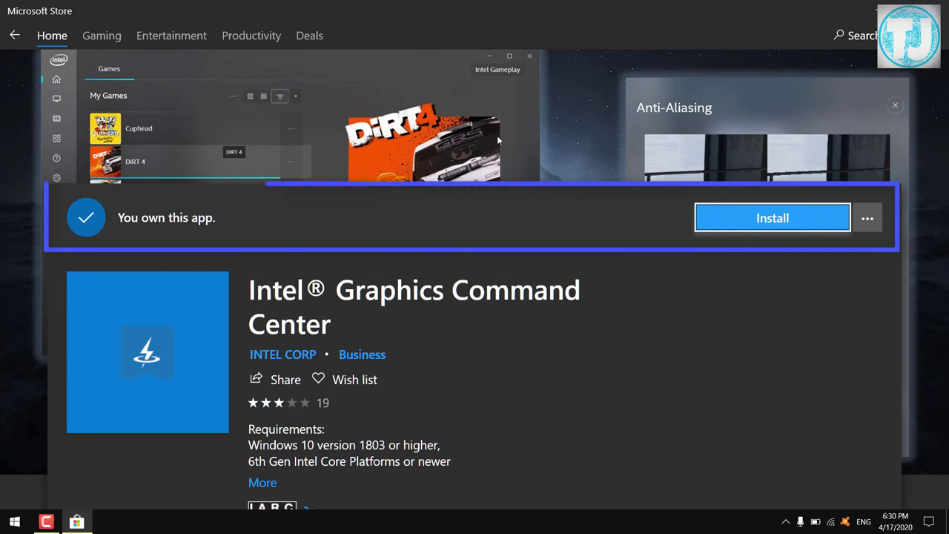
scroll(488, 324, "down", 2)
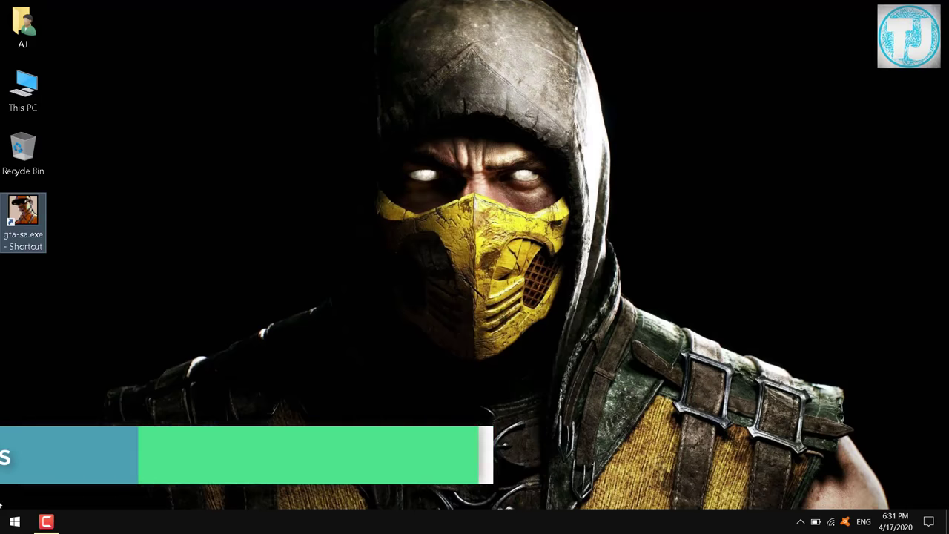
Launch Intel HD Graphics Control Panel from Start and go to its Display settings
left_click(15, 521)
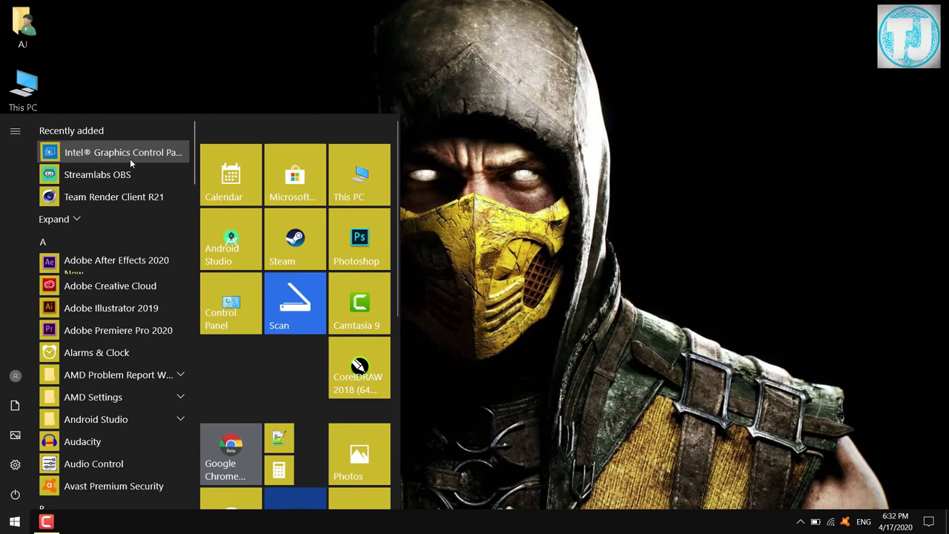
left_click(130, 158)
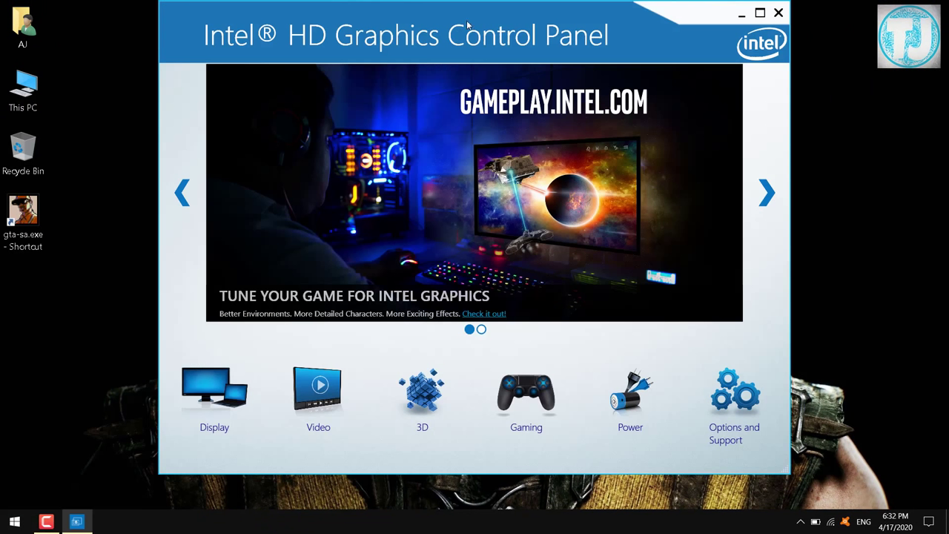
left_click_drag(467, 26, 464, 40)
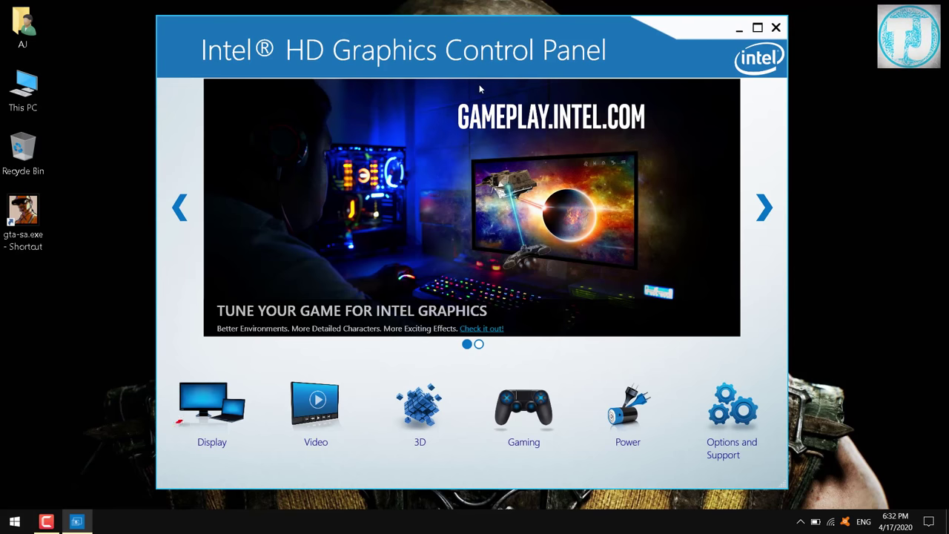
left_click(213, 427)
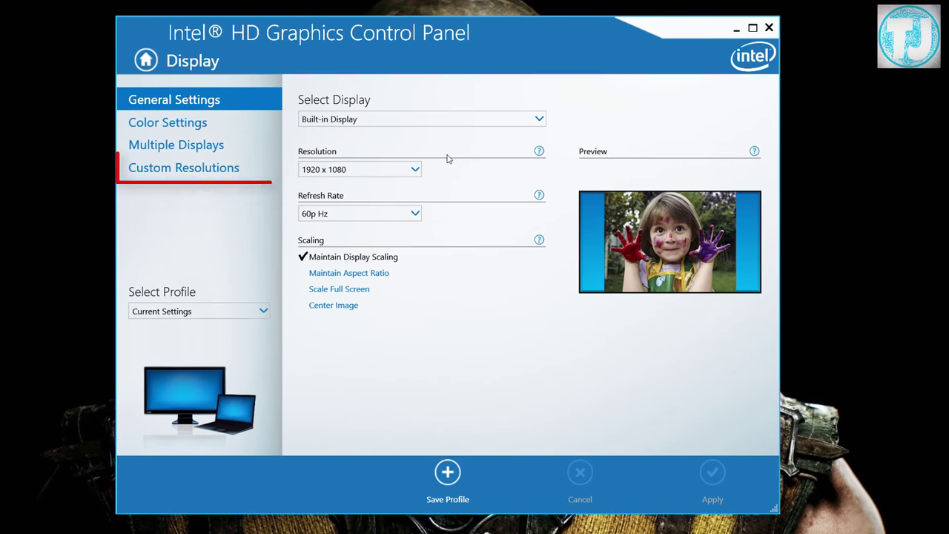
Accept the warning and add an 800 × 600 custom resolution at 60 Hz
left_click(217, 173)
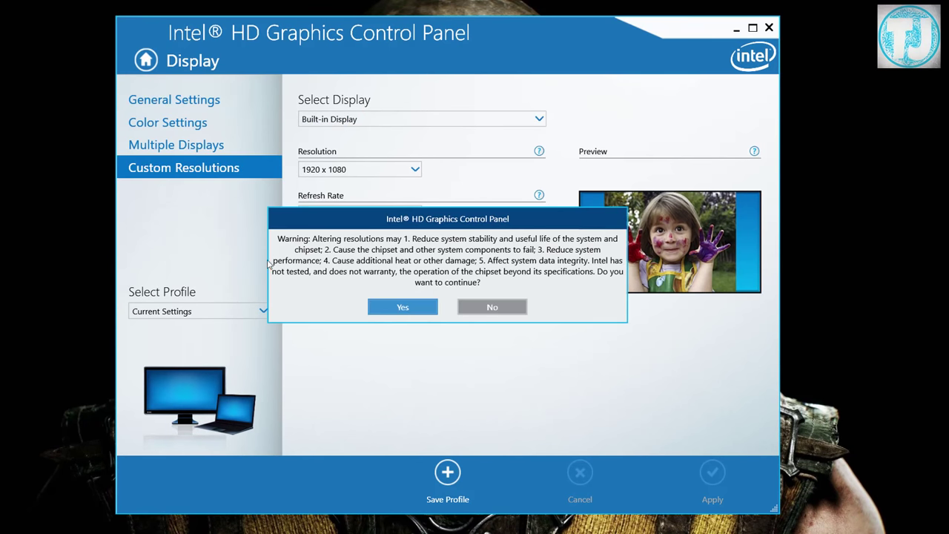
left_click(384, 308)
type("800")
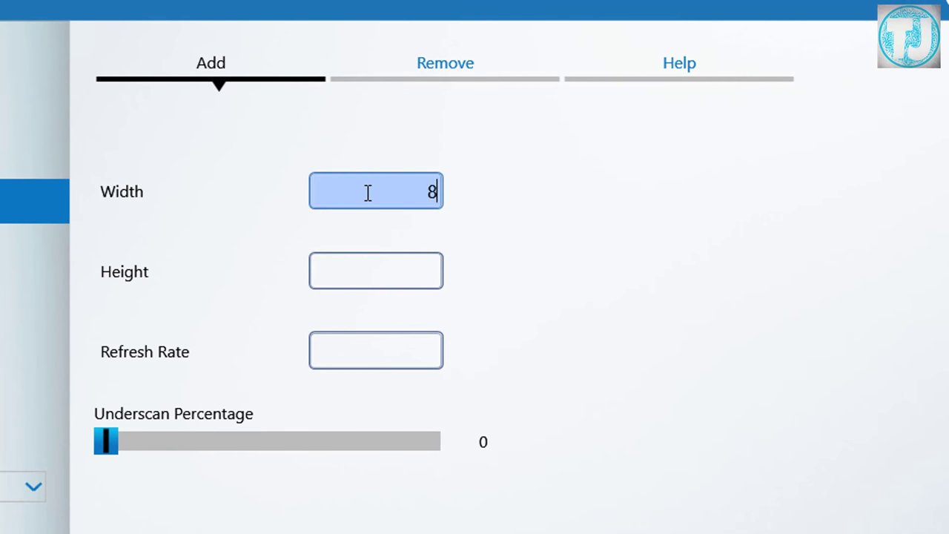
left_click(377, 278)
type("600")
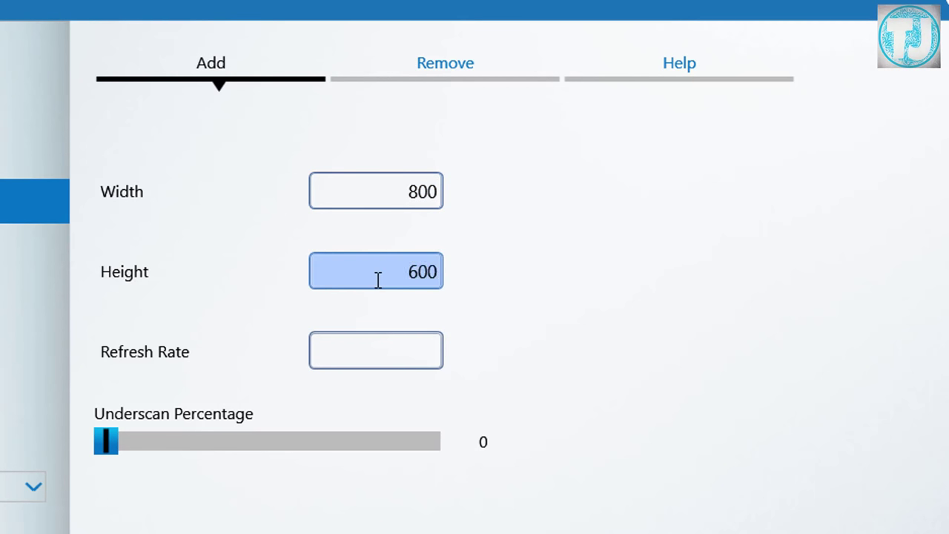
left_click(432, 366)
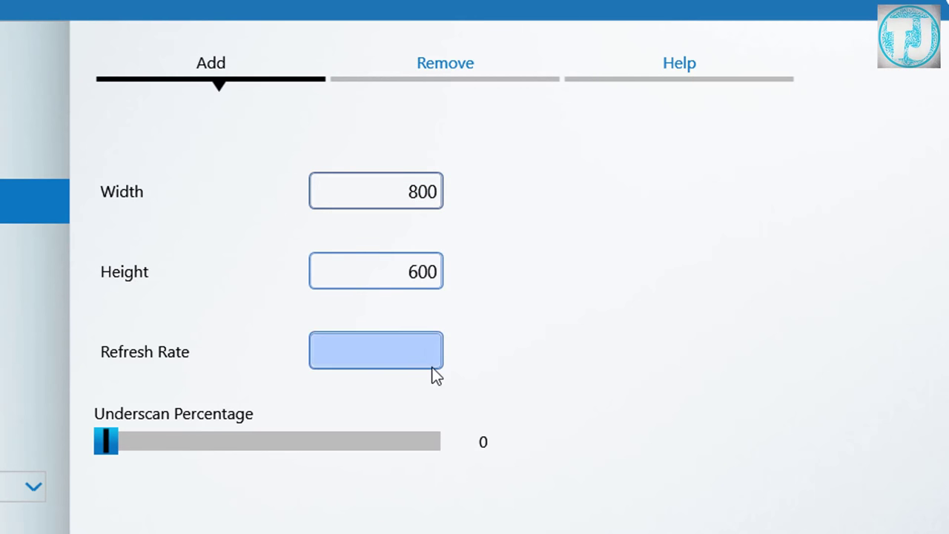
type("60")
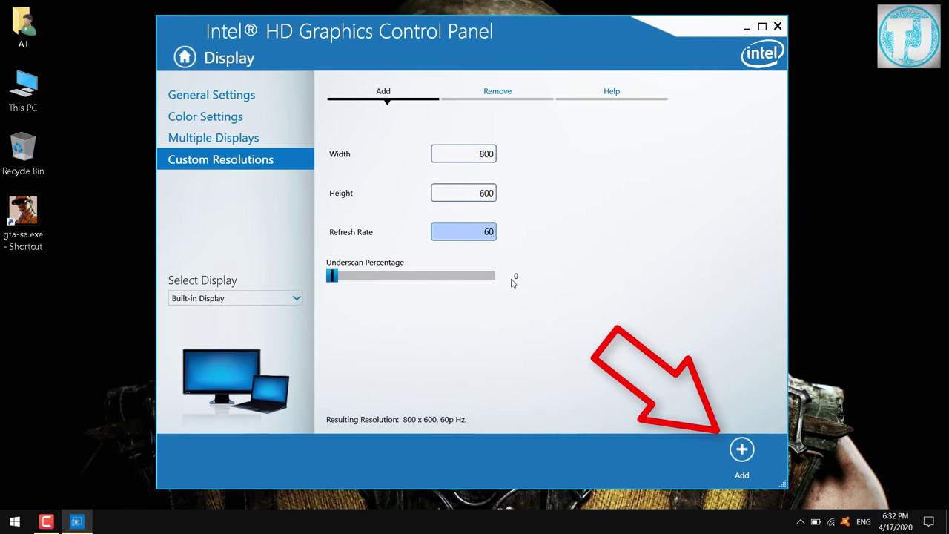
left_click(742, 450)
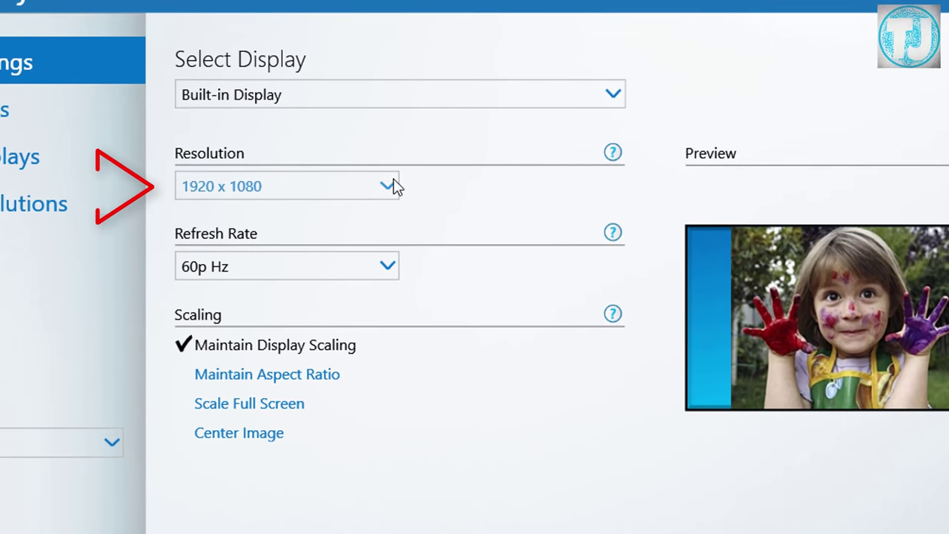
Set the display resolution to 800 × 600 and keep the applied change
left_click(387, 186)
scroll(284, 350, "up", 3)
scroll(284, 350, "up", 3)
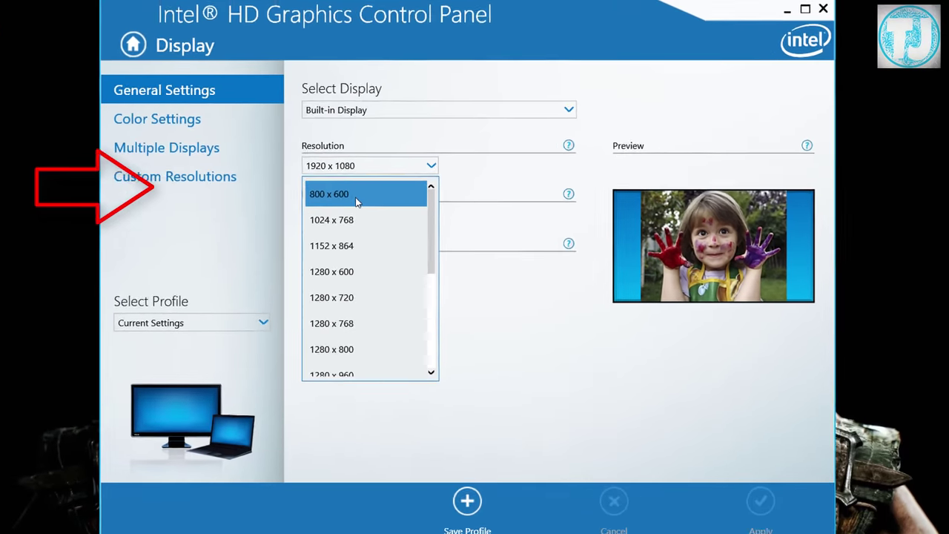
left_click(356, 194)
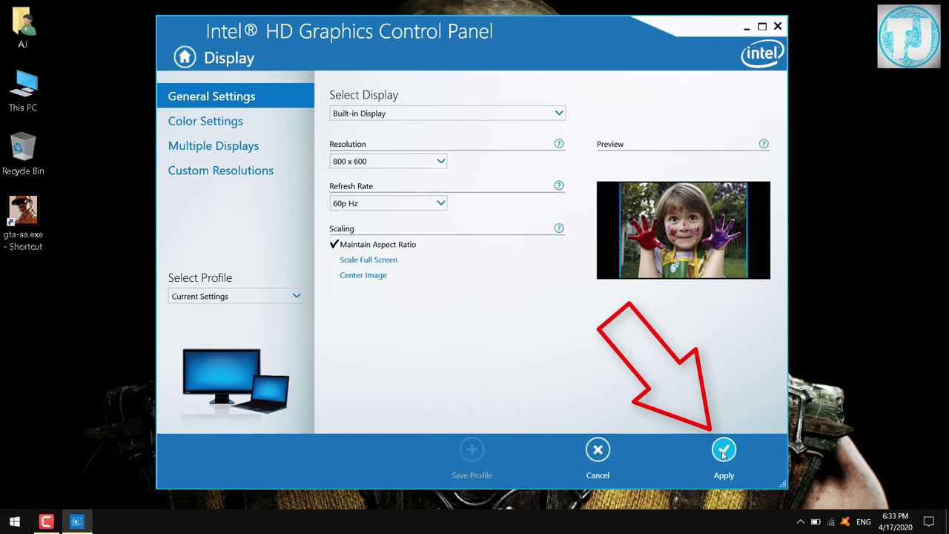
left_click(723, 452)
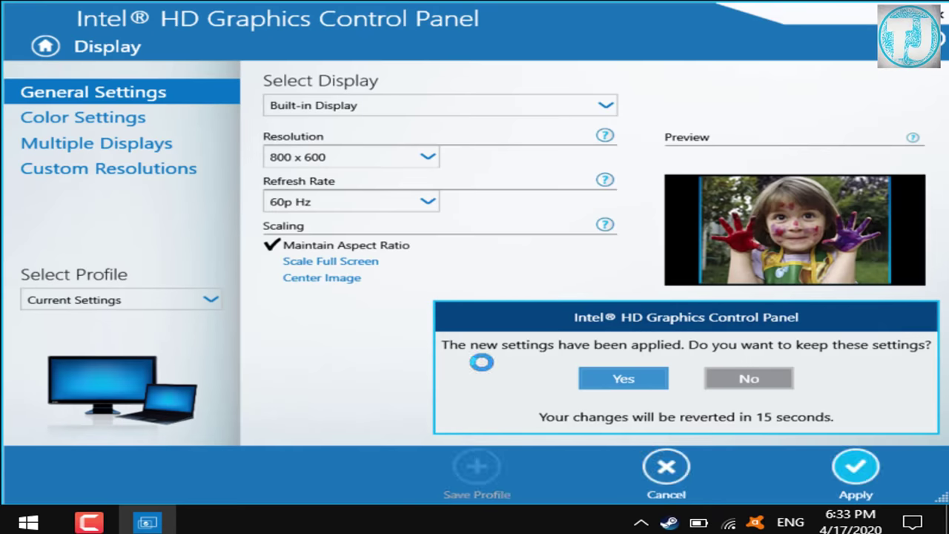
left_click(621, 377)
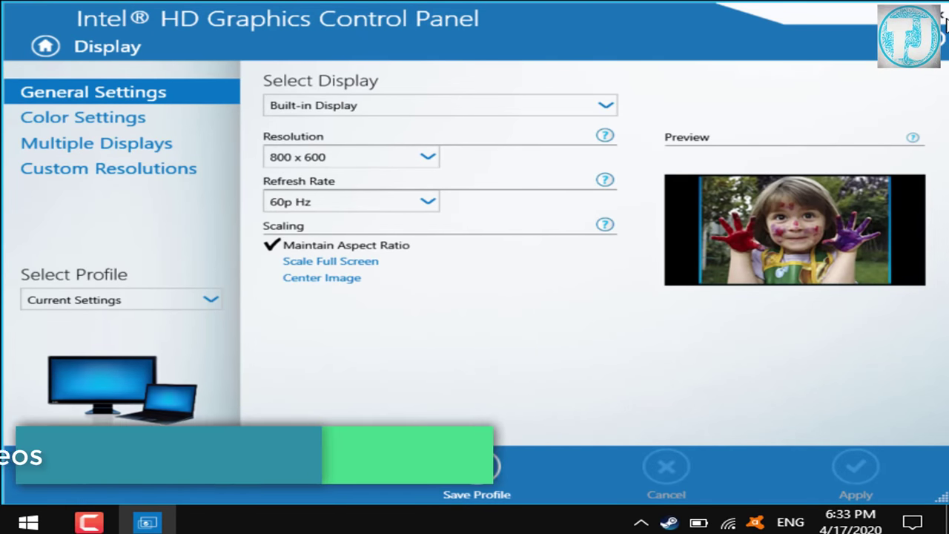
Close the graphics panel and bring up gta-sa.exe's context menu in its game folder
left_click(945, 22)
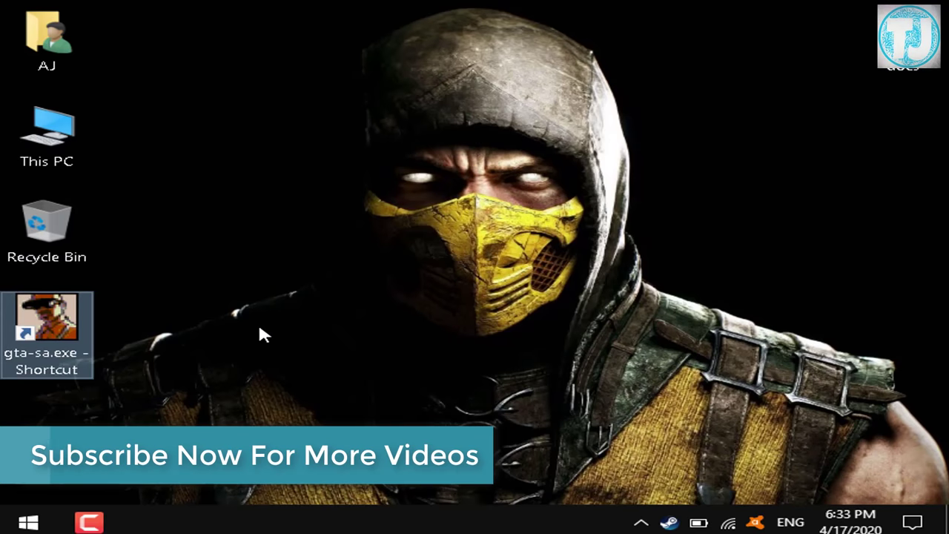
right_click(46, 349)
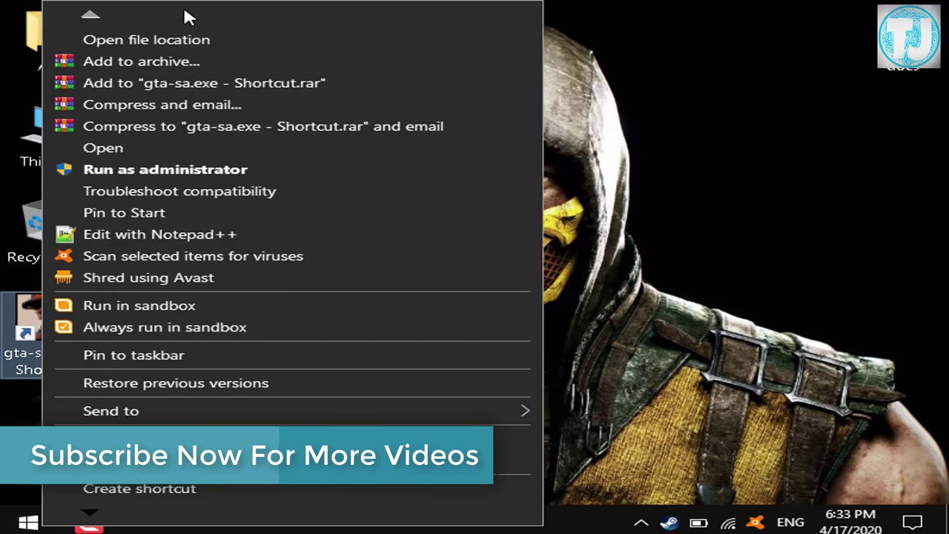
left_click(232, 42)
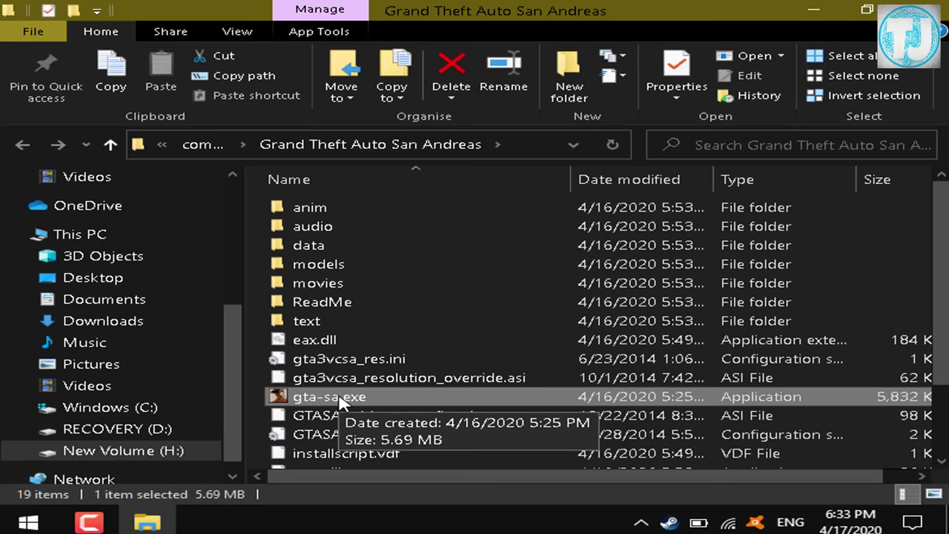
right_click(342, 402)
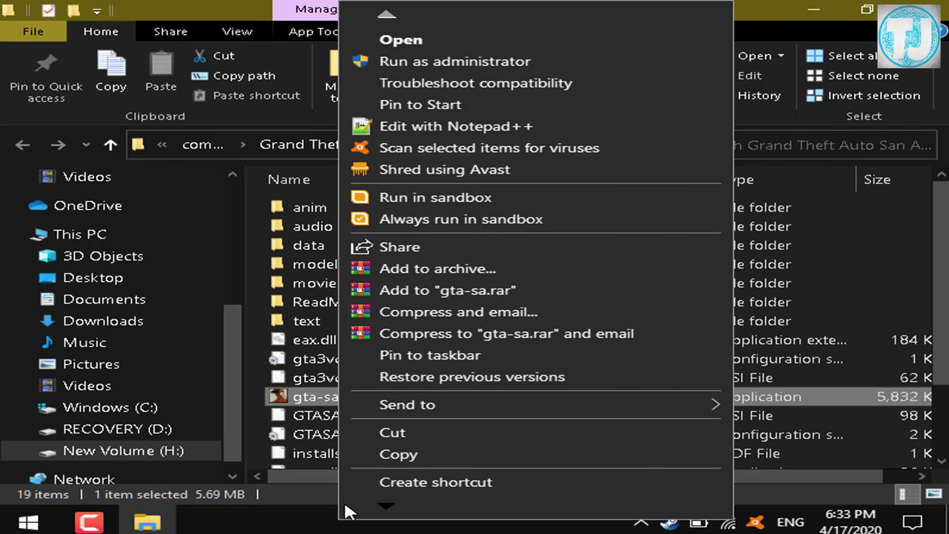
Set gta-sa.exe to Windows 8 compatibility mode, run as administrator, and save
mouse_move(387, 505)
left_click(441, 473)
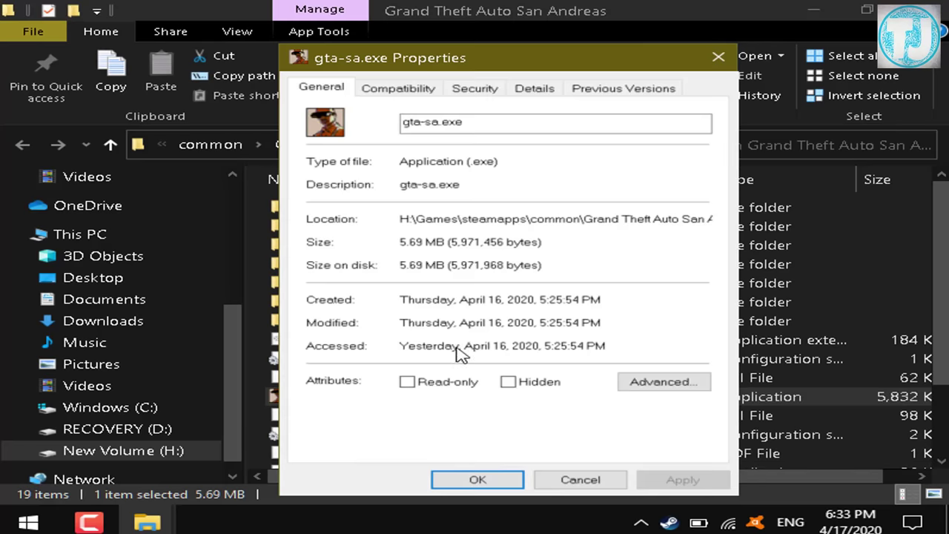
left_click(401, 93)
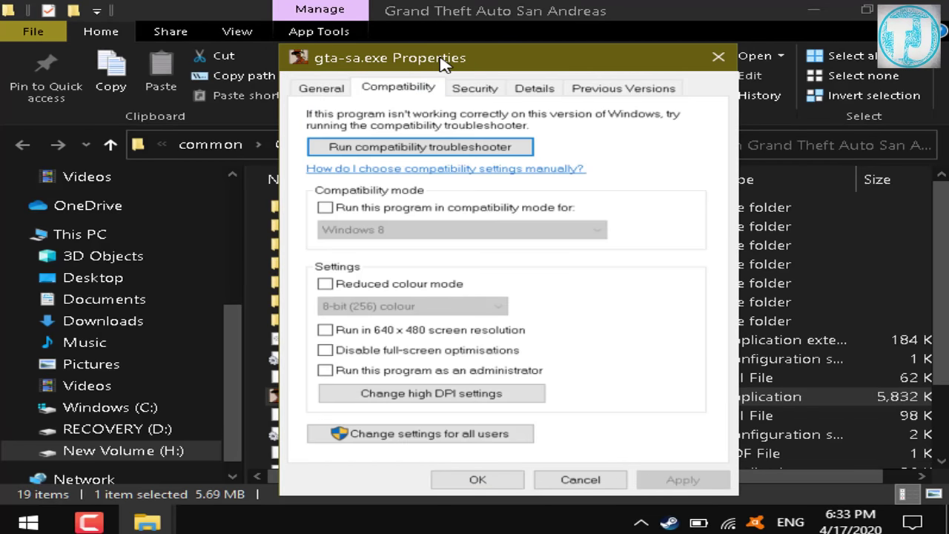
left_click_drag(445, 63, 386, 37)
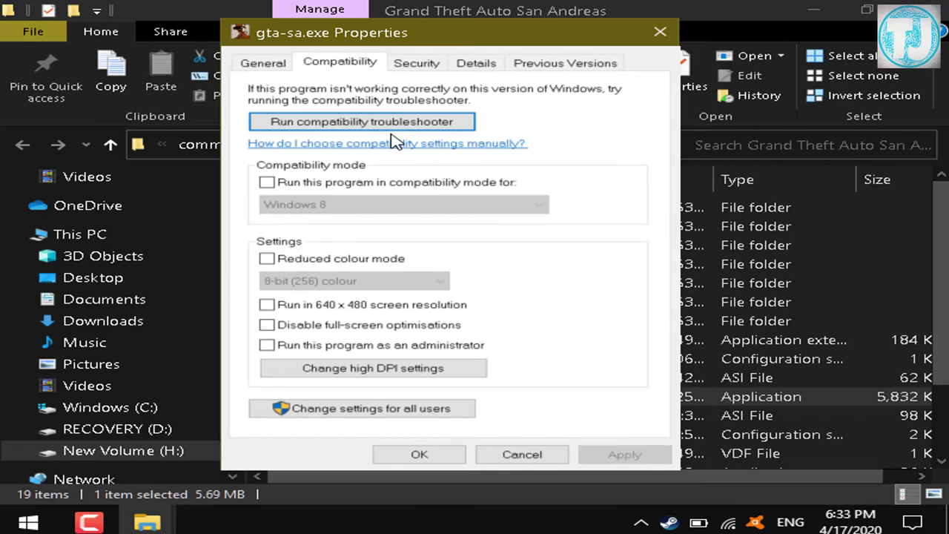
left_click(267, 182)
left_click(320, 206)
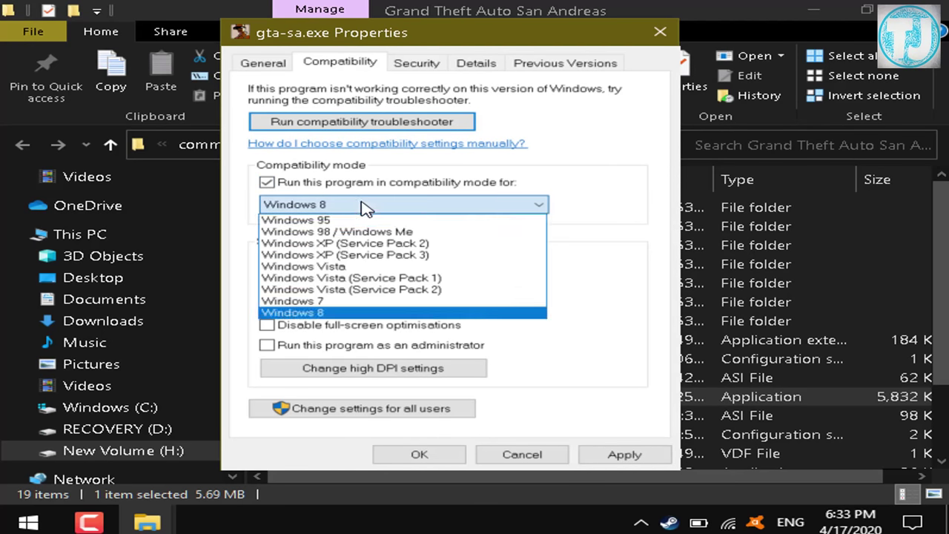
left_click(343, 314)
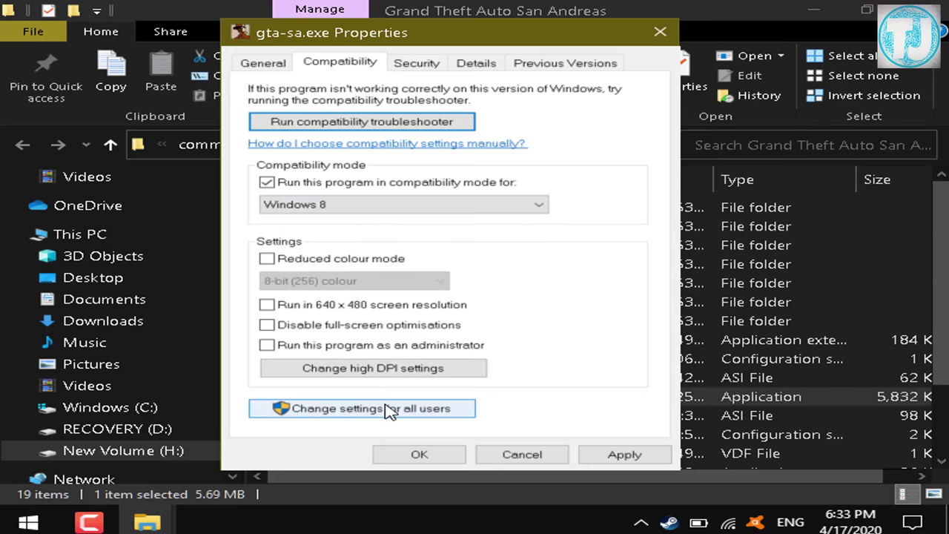
left_click(349, 205)
left_click(346, 314)
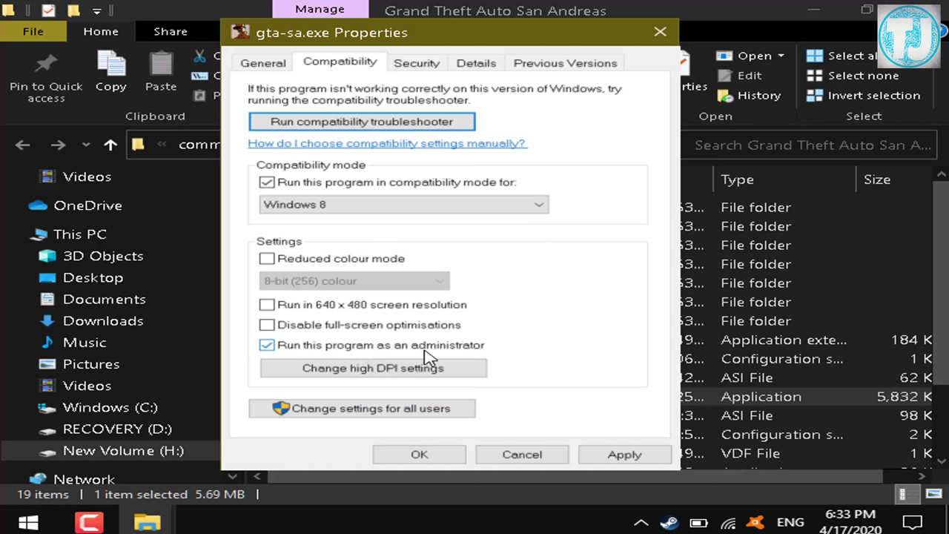
left_click(642, 463)
left_click(418, 454)
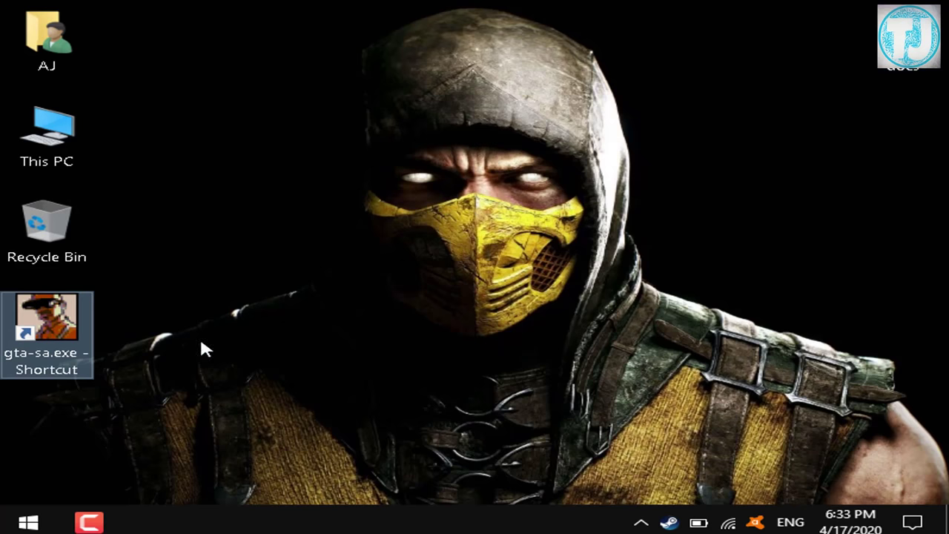
Launch GTA San Andreas, play briefly without the video-mode error, then choose Quit Game
left_click(72, 338)
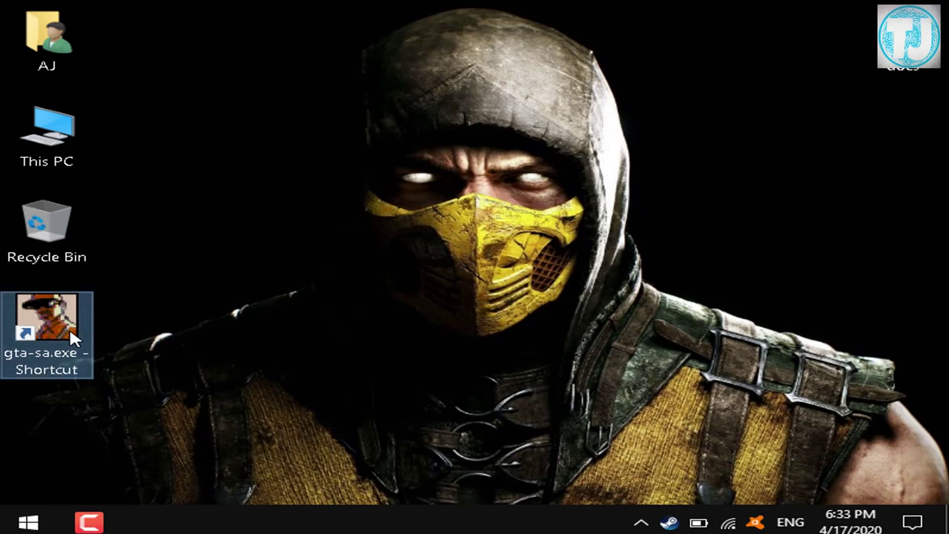
double_click(72, 338)
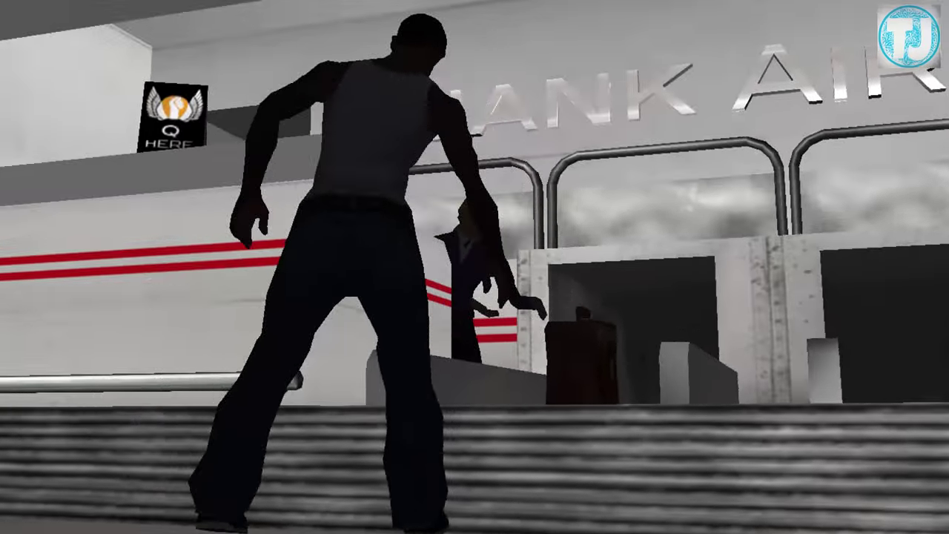
key("Up")
key("Return")
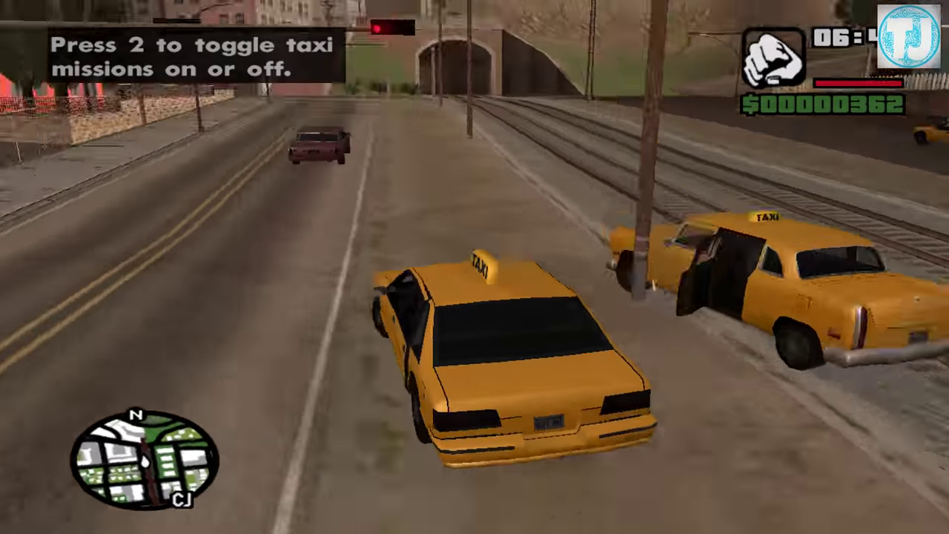
key("Escape")
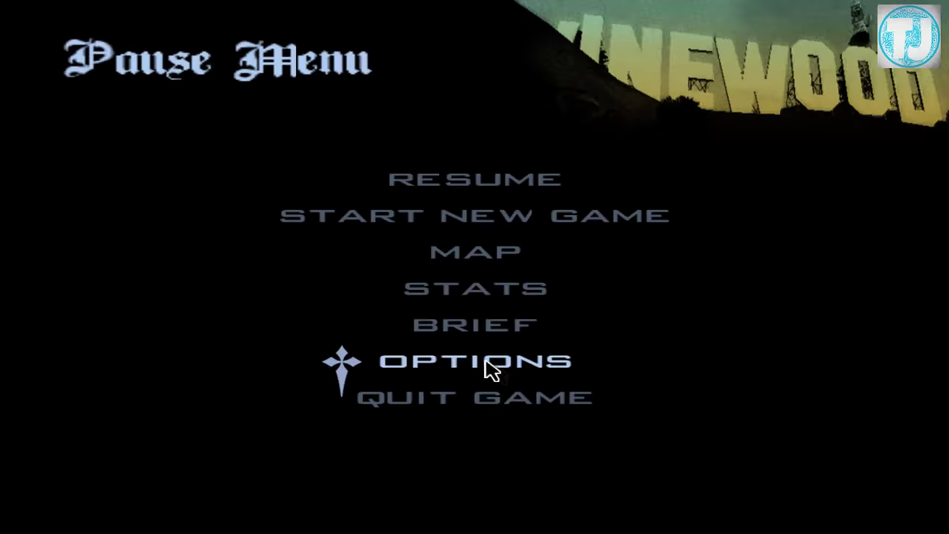
left_click(492, 363)
key("Down")
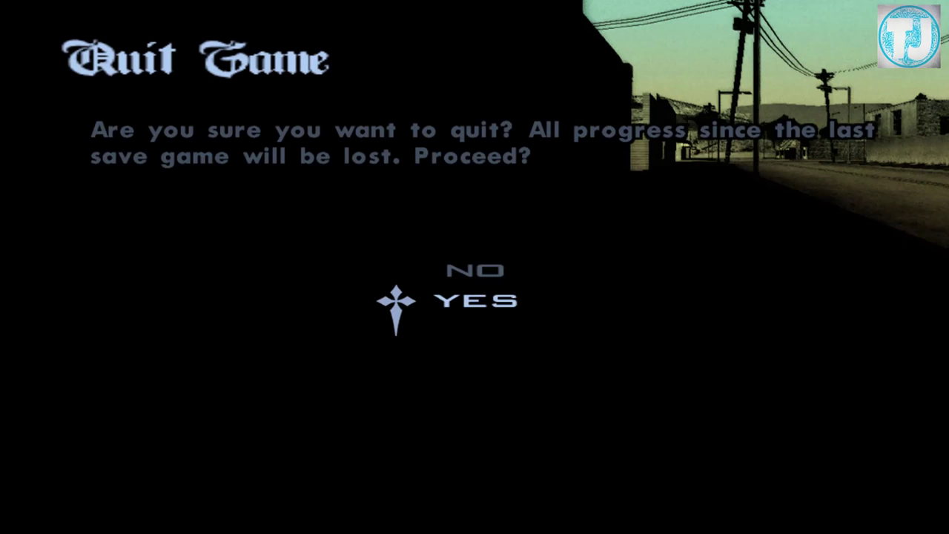
Confirm quitting the game, then restore the display to 1920 × 1080 and keep it
key("Return")
right_click(338, 285)
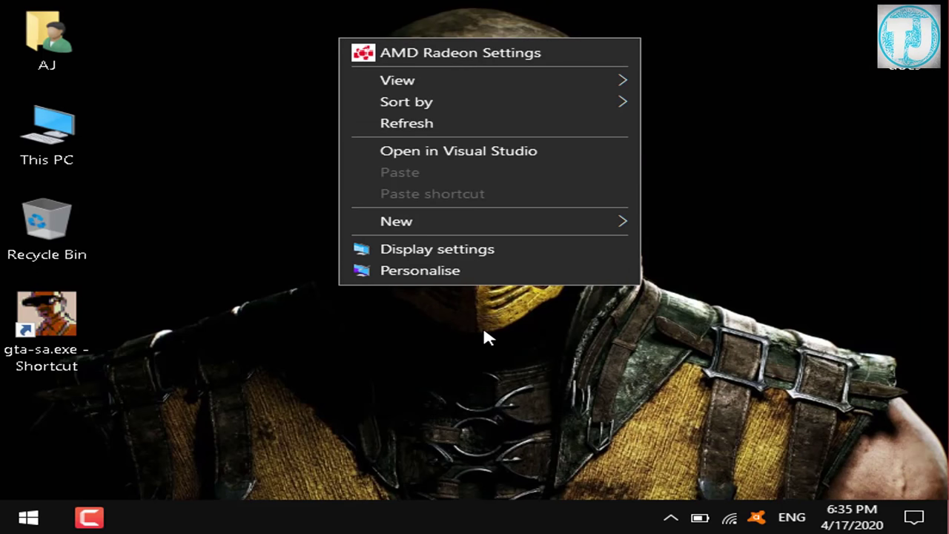
left_click(578, 252)
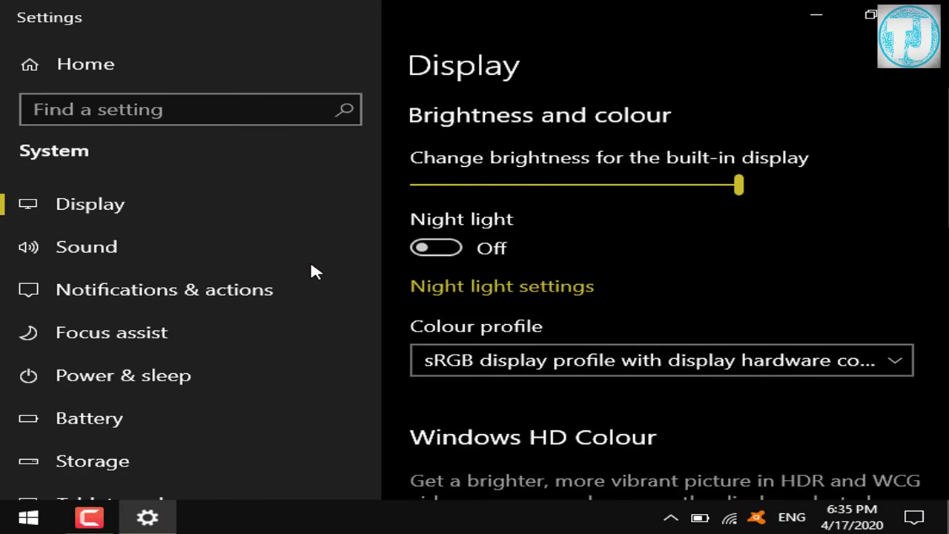
scroll(522, 326, "down", 5)
scroll(521, 325, "down", 2)
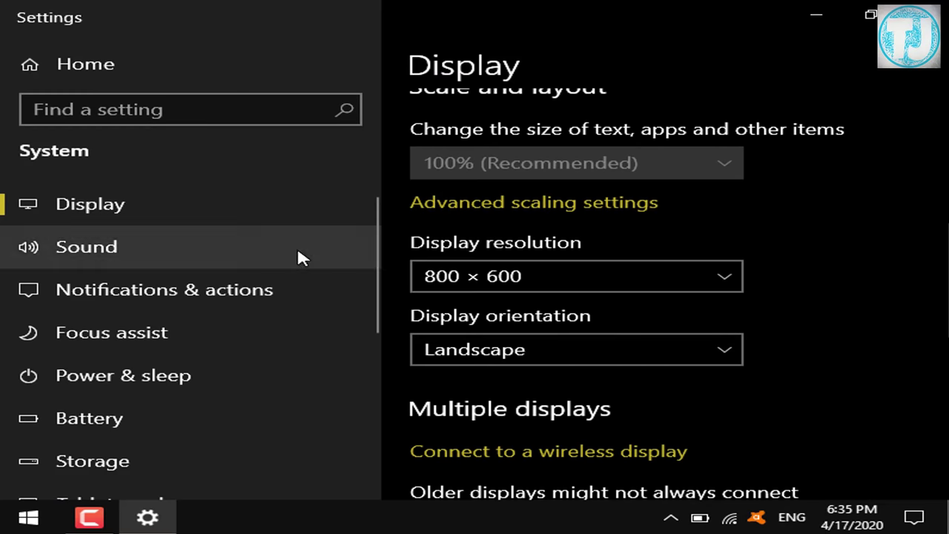
left_click(629, 282)
scroll(627, 280, "up", 5)
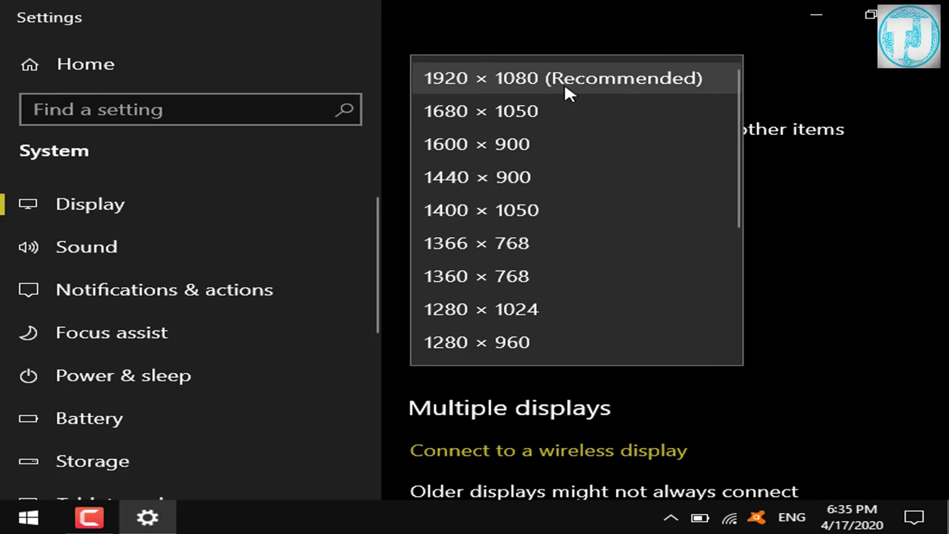
left_click(566, 93)
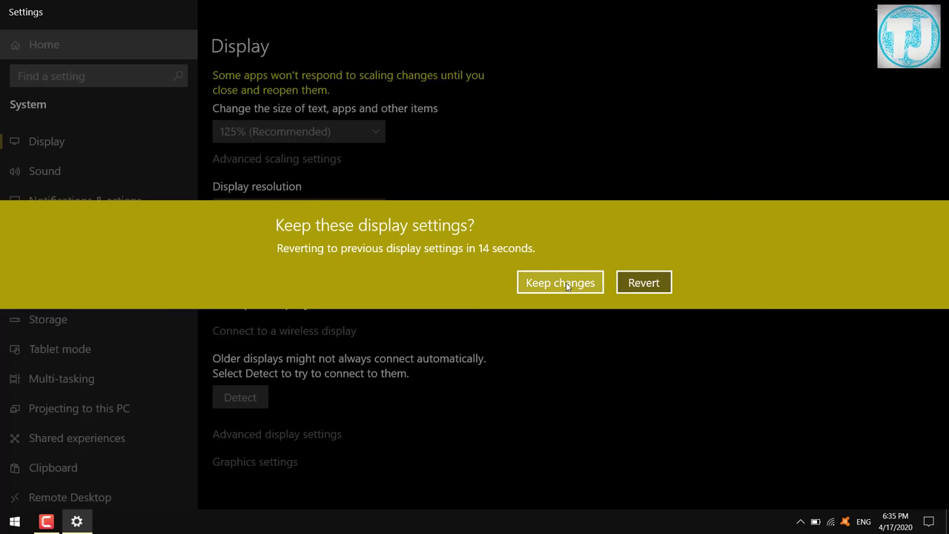
left_click(567, 285)
Close Settings, refresh the desktop, and relaunch GTA San Andreas from the gta-sa.exe shortcut
left_click(946, 4)
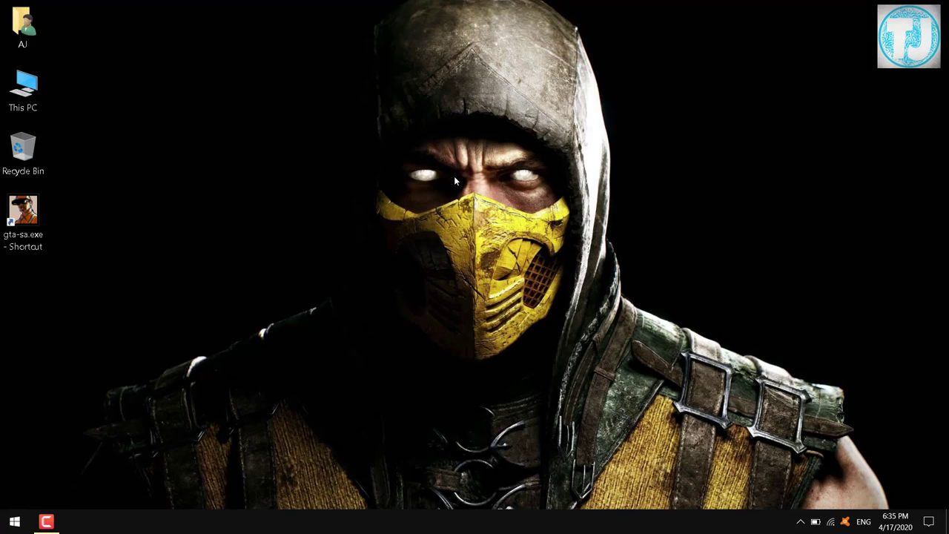
right_click(350, 191)
left_click(383, 249)
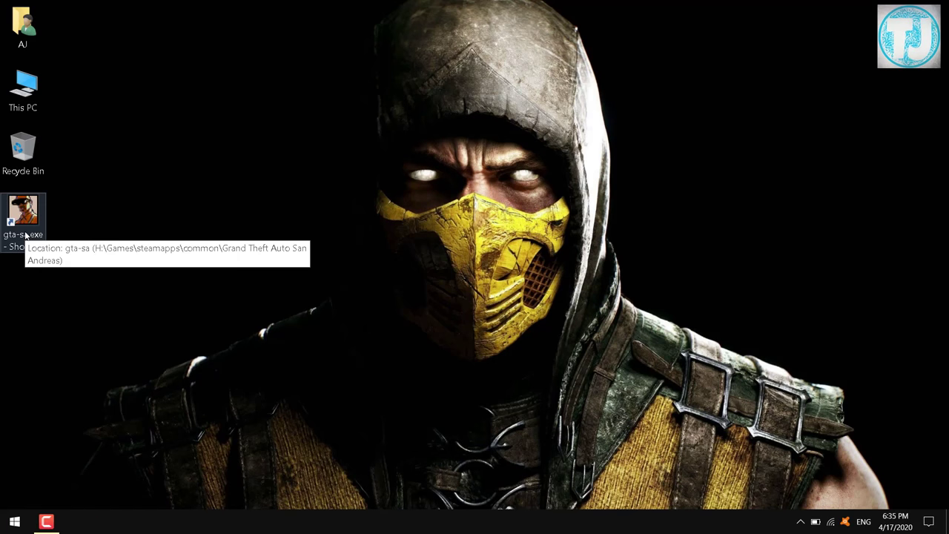
left_click(25, 235)
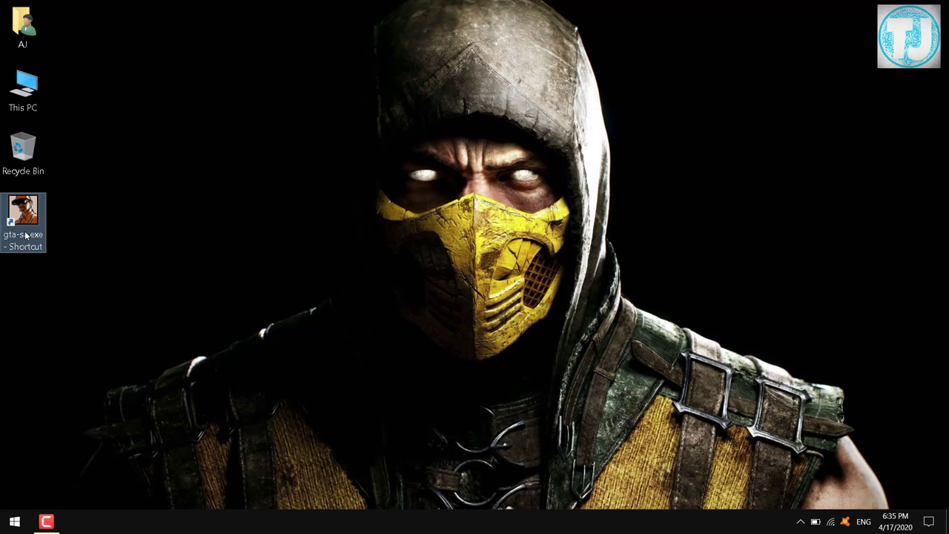
double_click(26, 235)
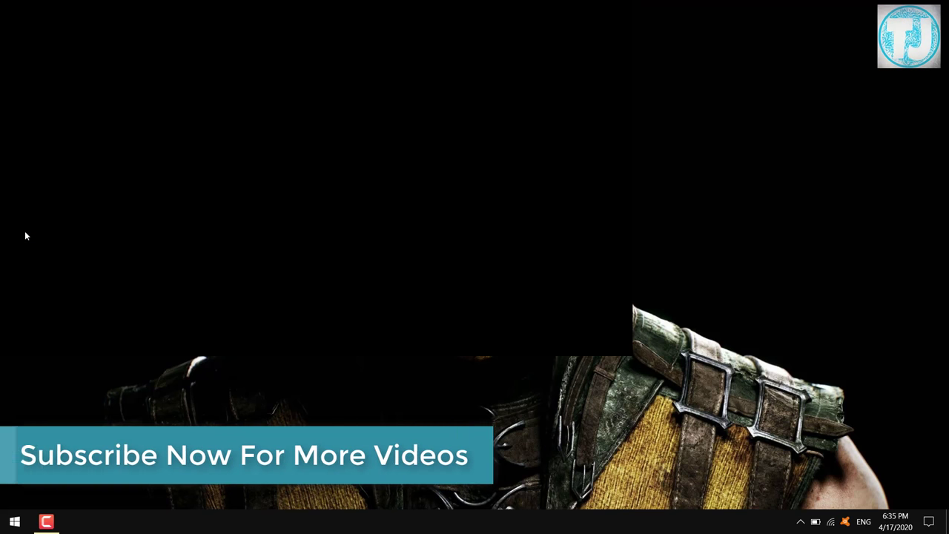